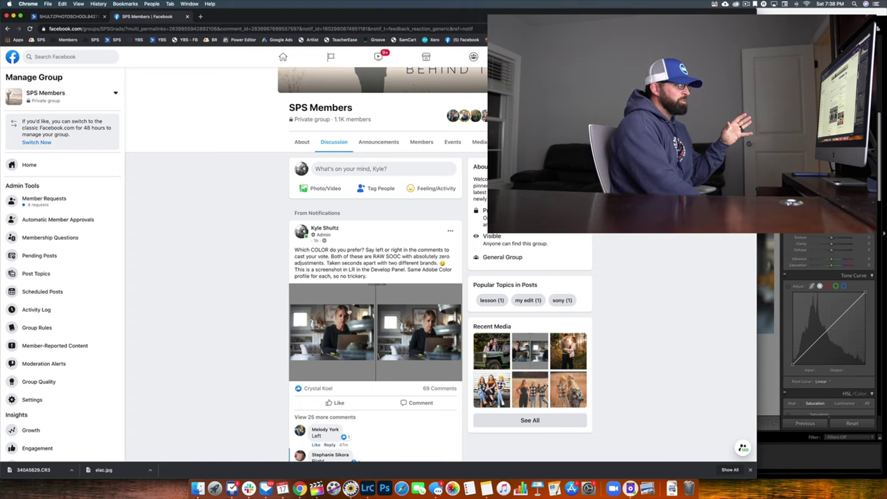
Open the SPS Members group's side-by-side laptop-portrait comparison photo full-size with its comments.
click(332, 326)
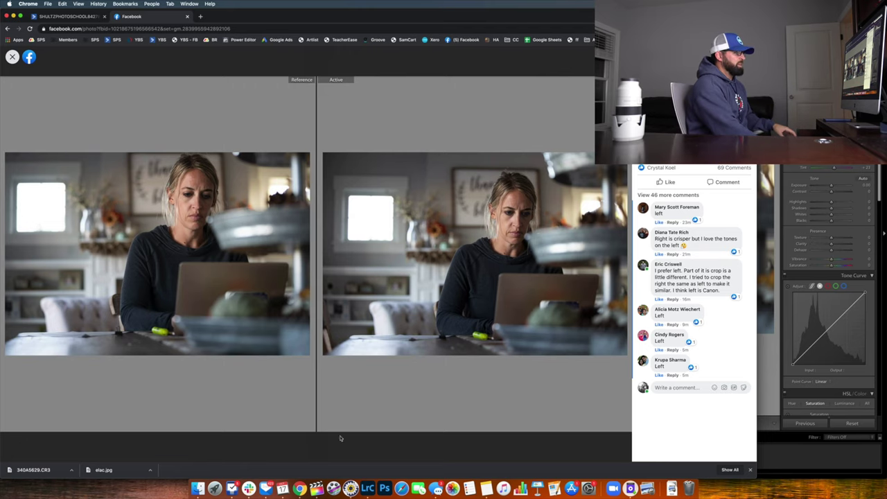
Switch to Lightroom Classic and show the laptop-portrait photo's bright embedded preview in Library.
click(367, 489)
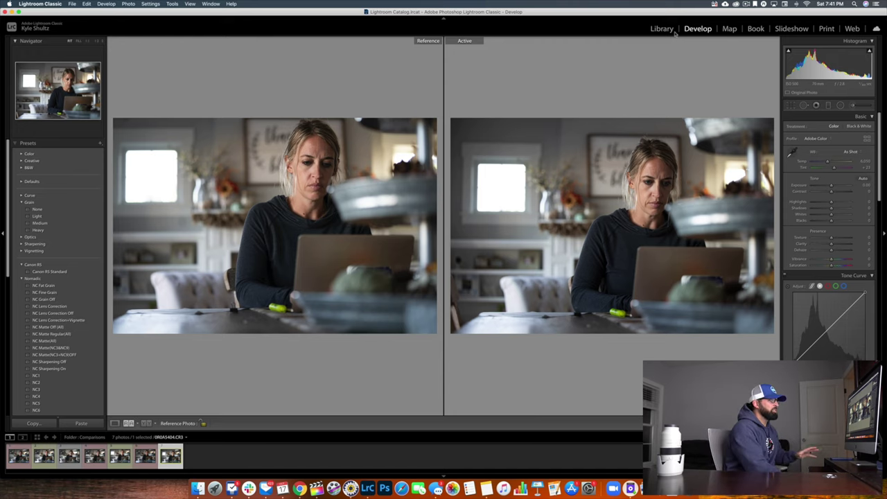
click(662, 29)
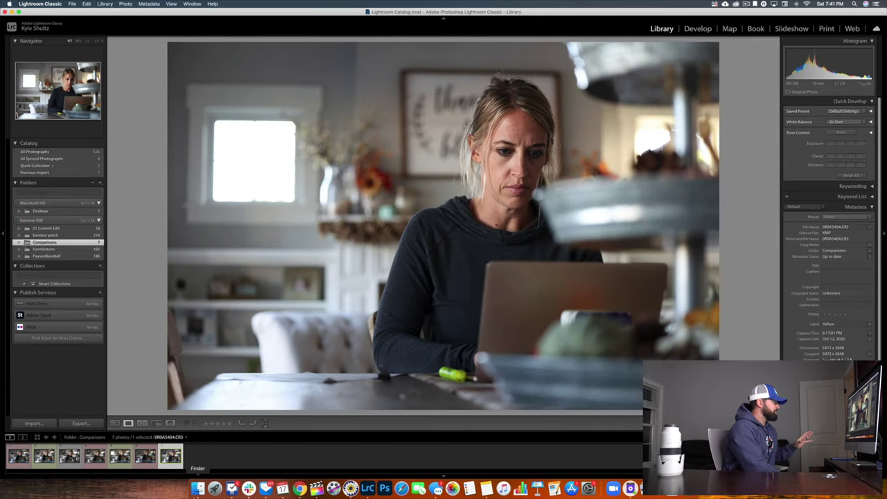
Select the last shot, 0R0A5404, and flip to 0R0A5403 and back to compare.
click(229, 459)
click(171, 455)
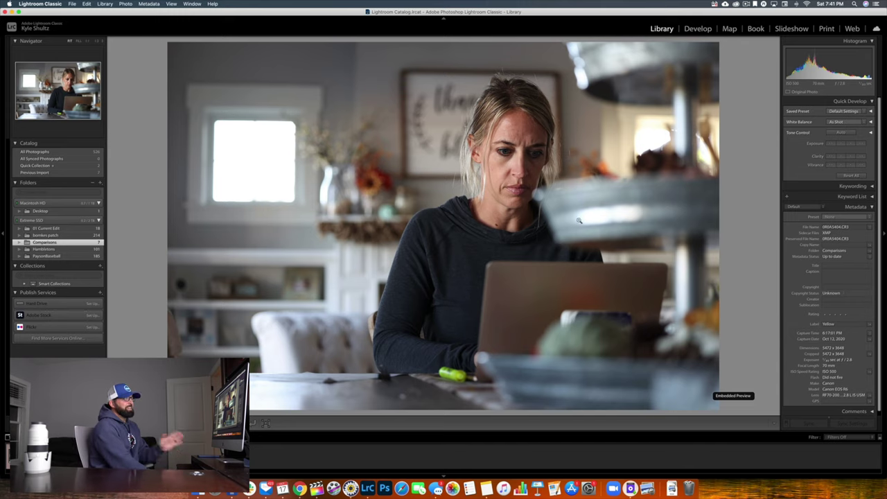
key(Left)
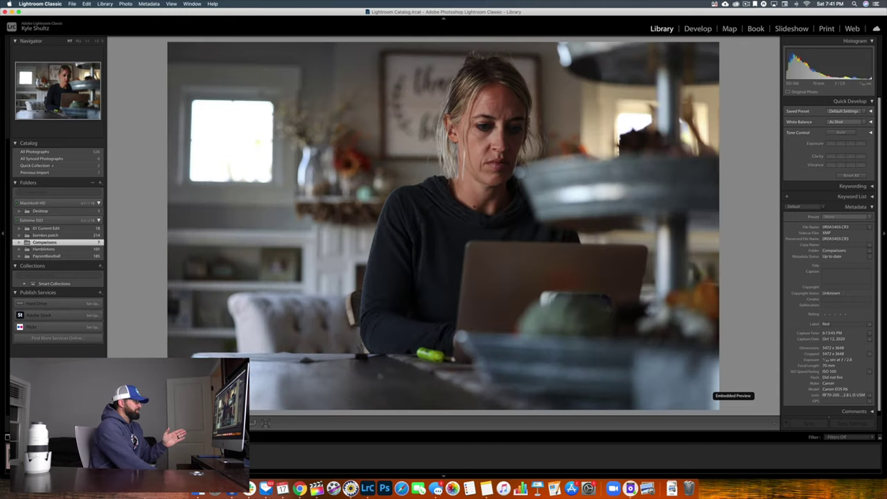
key(Right)
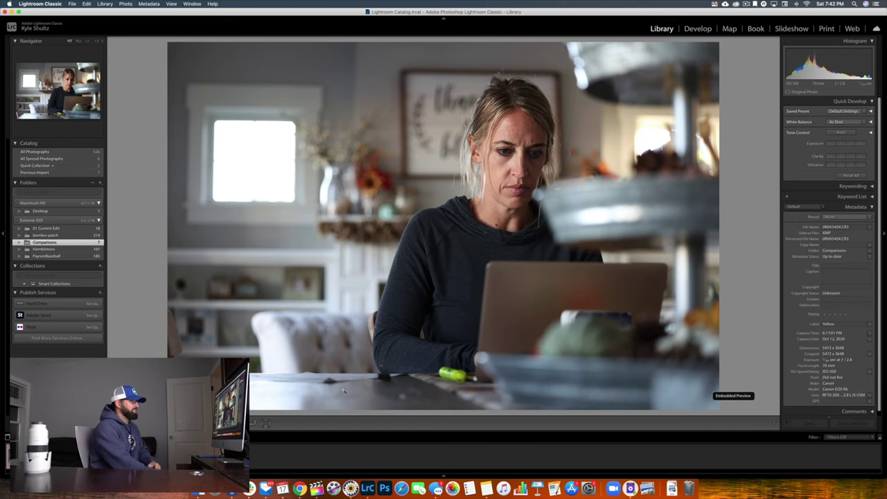
click(698, 28)
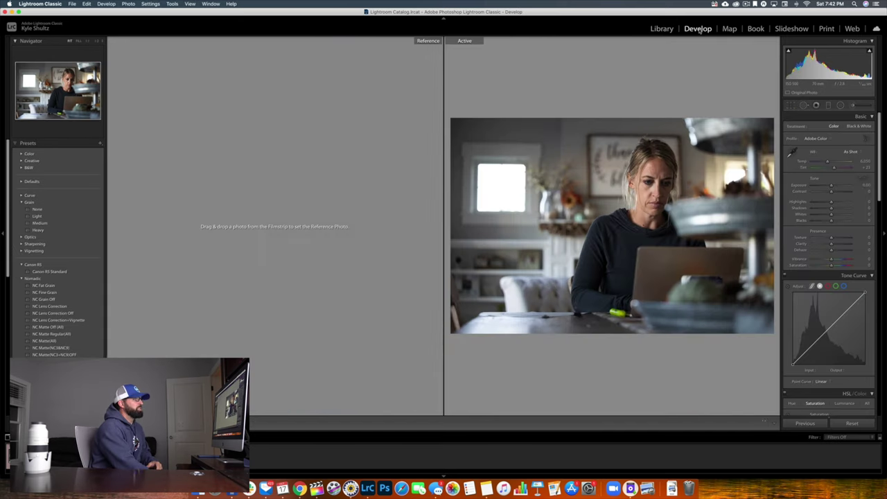
key(shift+r)
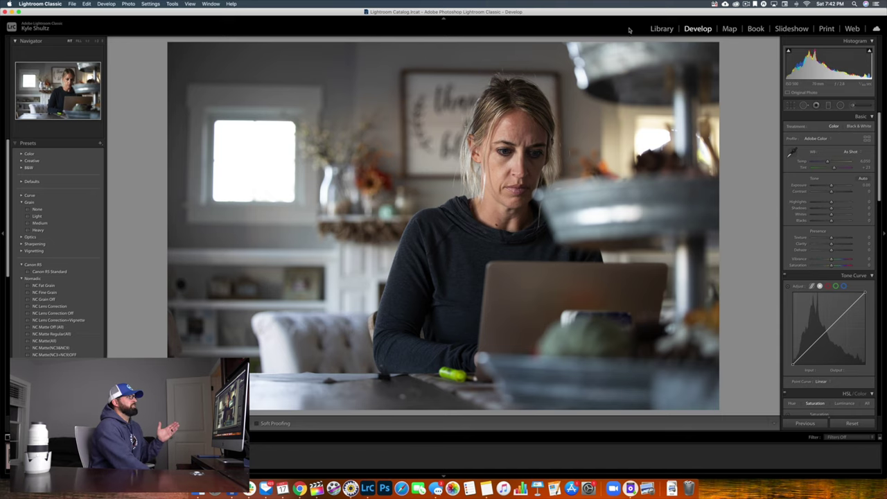
click(657, 29)
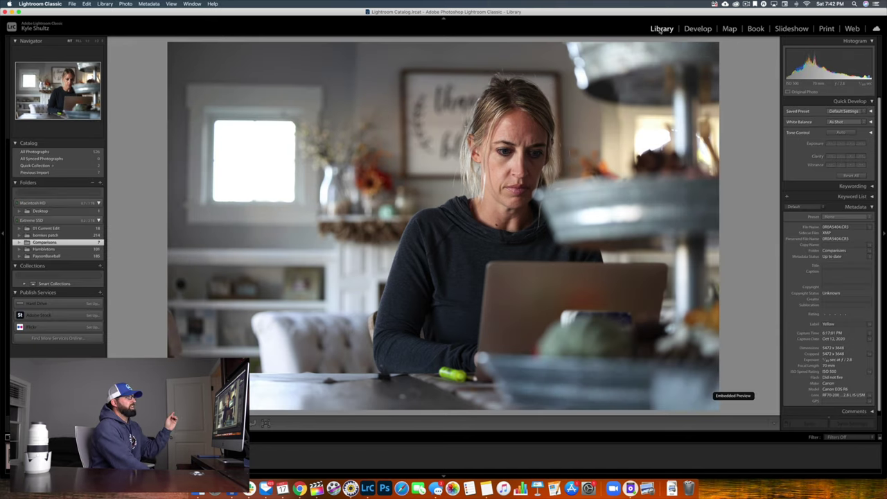
click(695, 30)
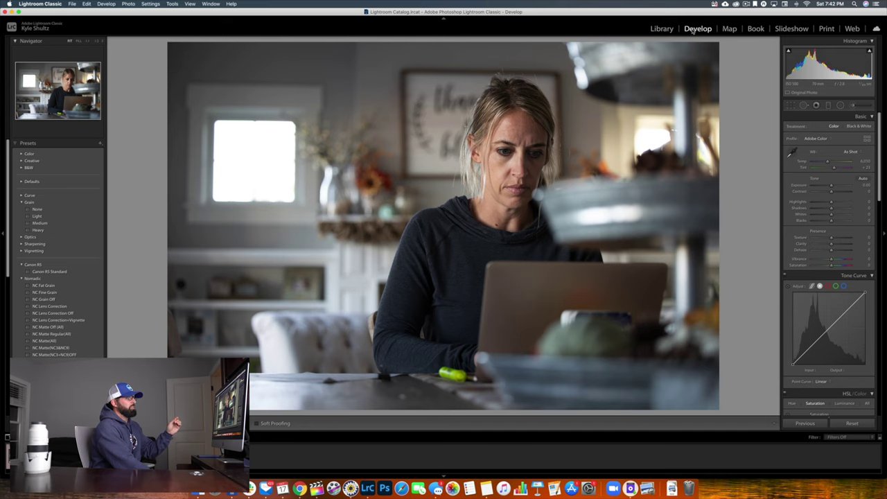
click(662, 29)
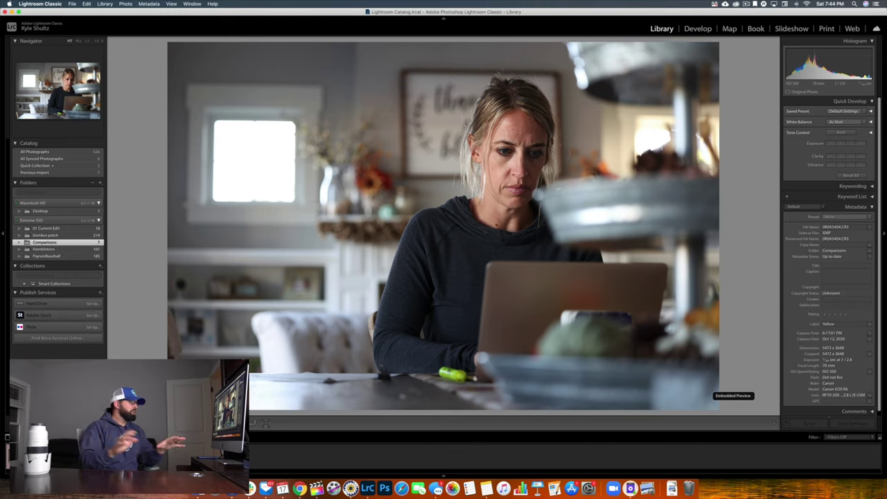
Flip between 0R0A5403 and 0R0A5404, then advance to 340A5629 and compare its Library and Develop renderings.
key(Left)
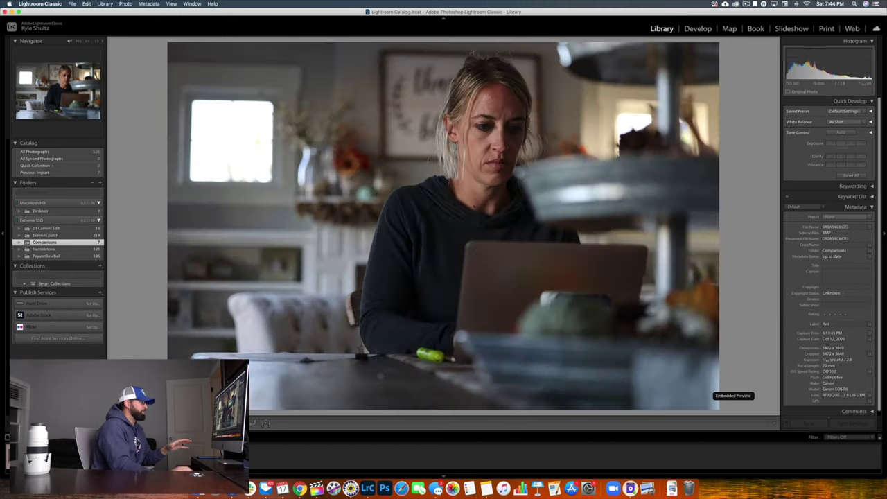
key(Right)
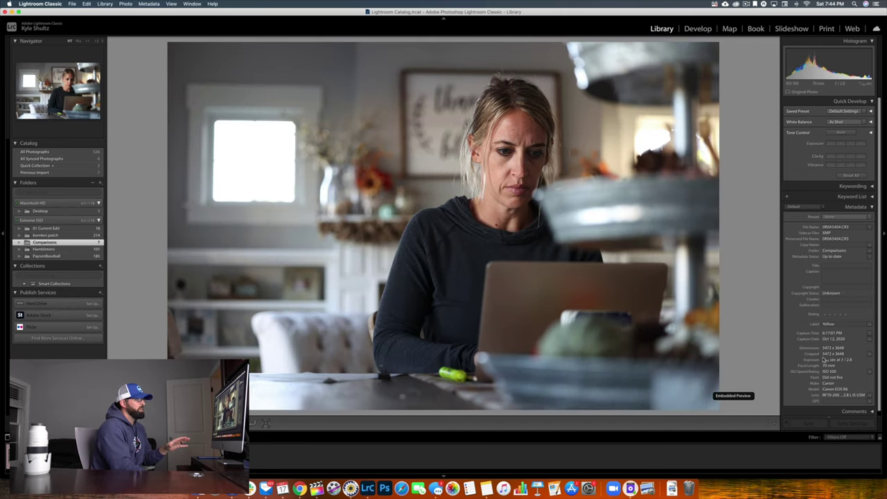
key(Left)
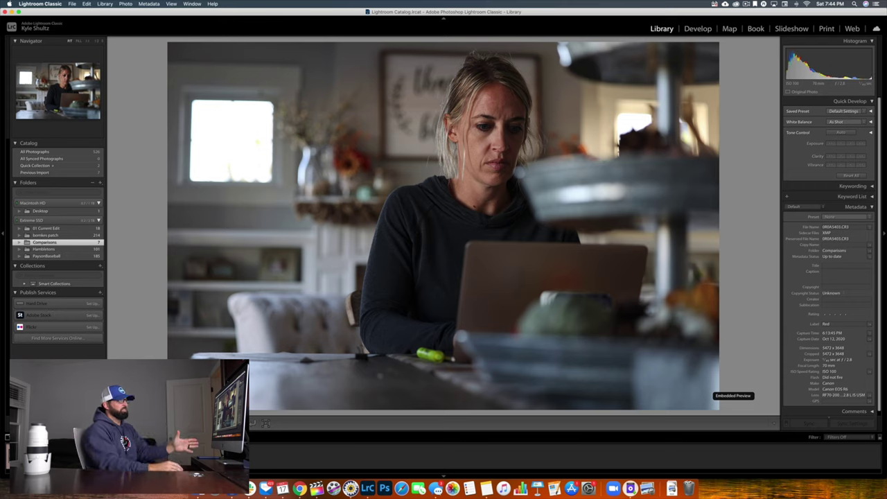
click(697, 29)
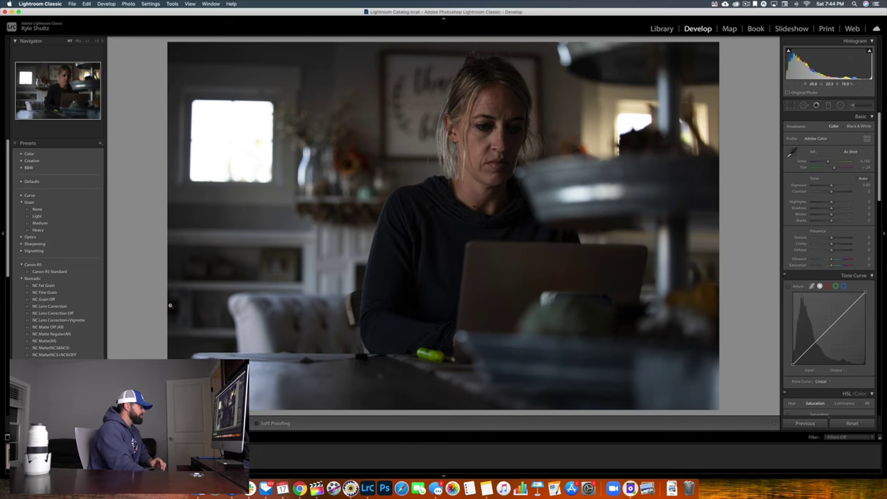
key(Right)
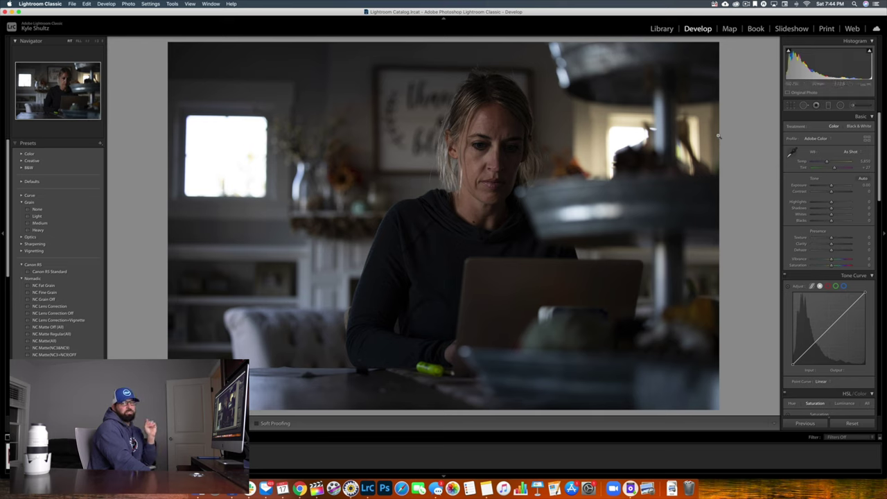
click(665, 31)
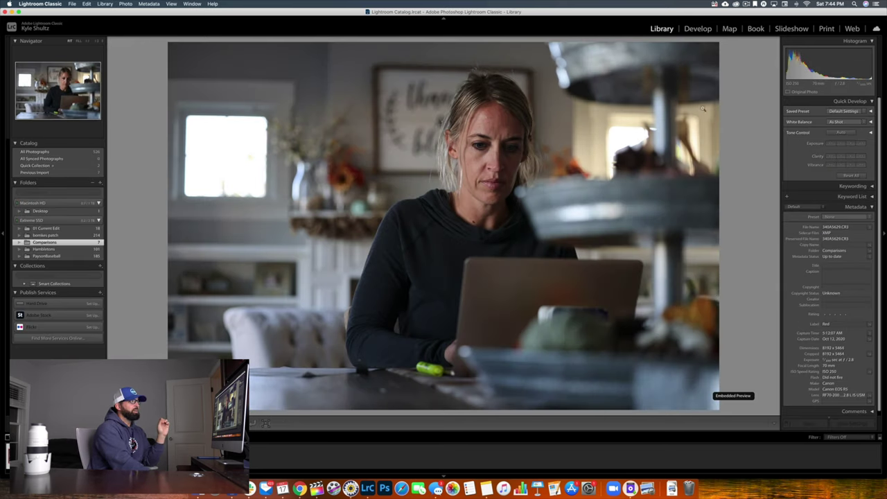
click(703, 31)
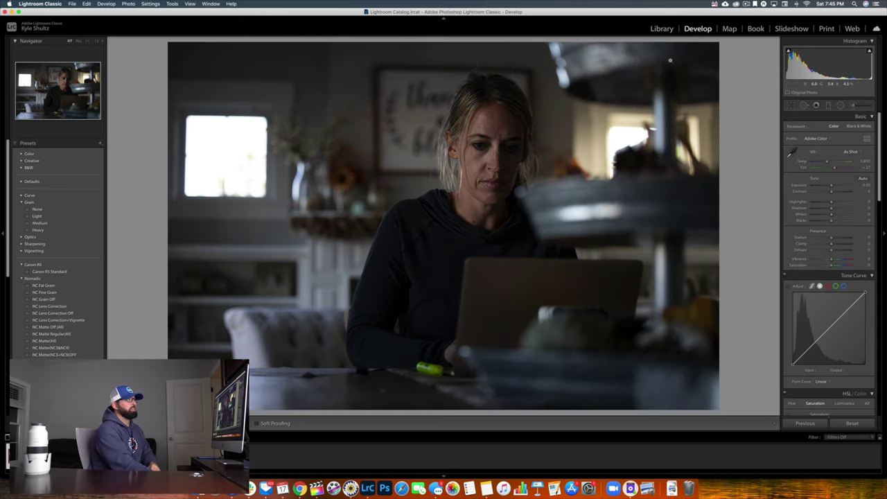
Toggle the preview against the Develop rendering, then advance to Sony DSC08819.ARW in Library.
click(661, 29)
click(691, 29)
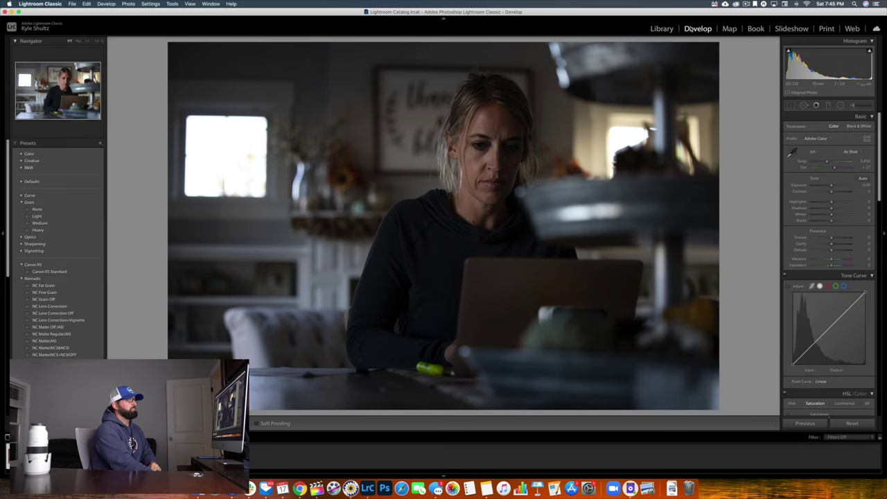
click(662, 29)
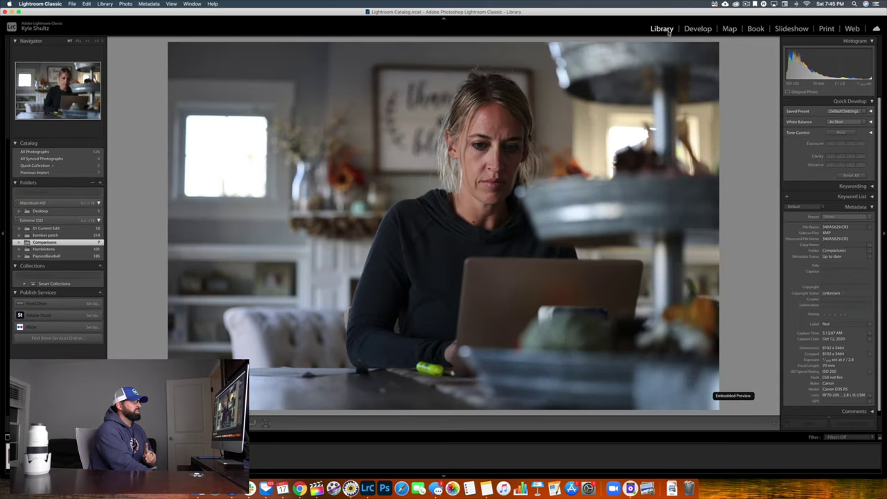
click(698, 29)
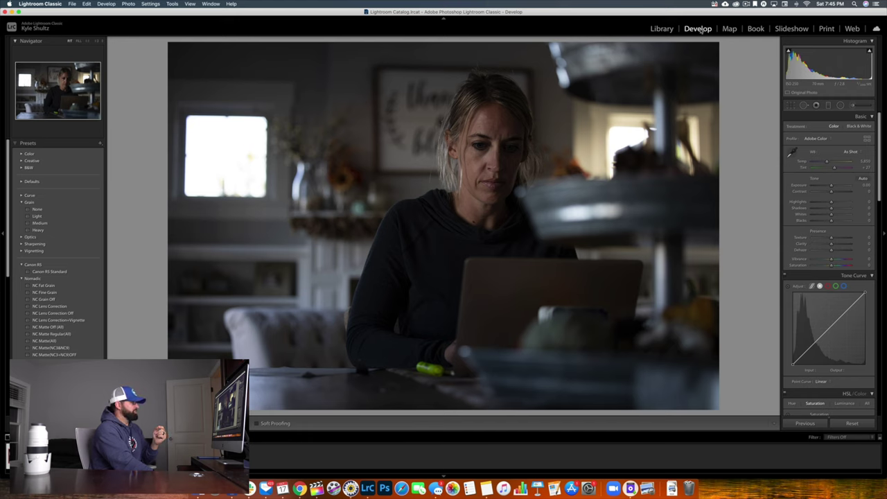
key(e)
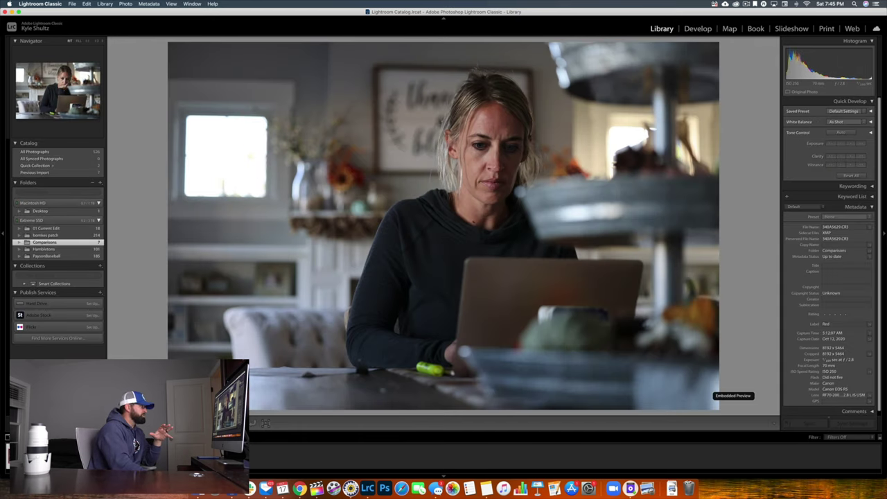
key(Right)
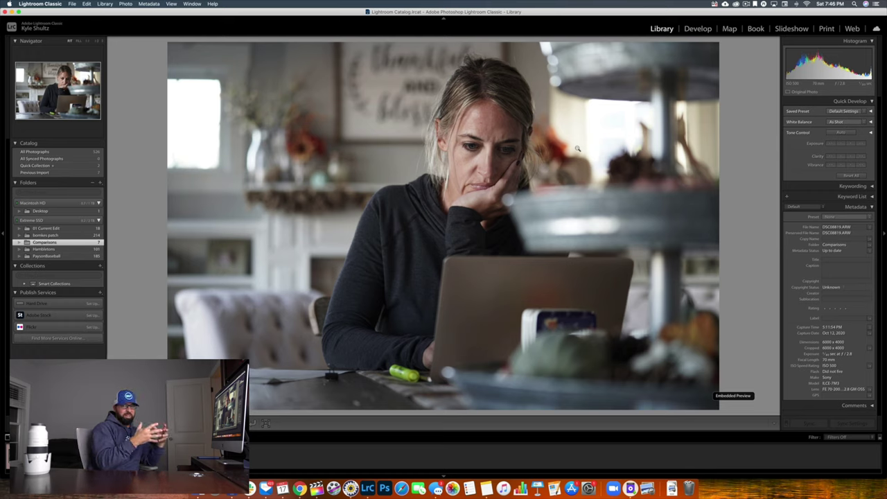
Toggle the Sony DSC08819.ARW between Library preview and Develop rendering several times, ending in Develop.
click(695, 32)
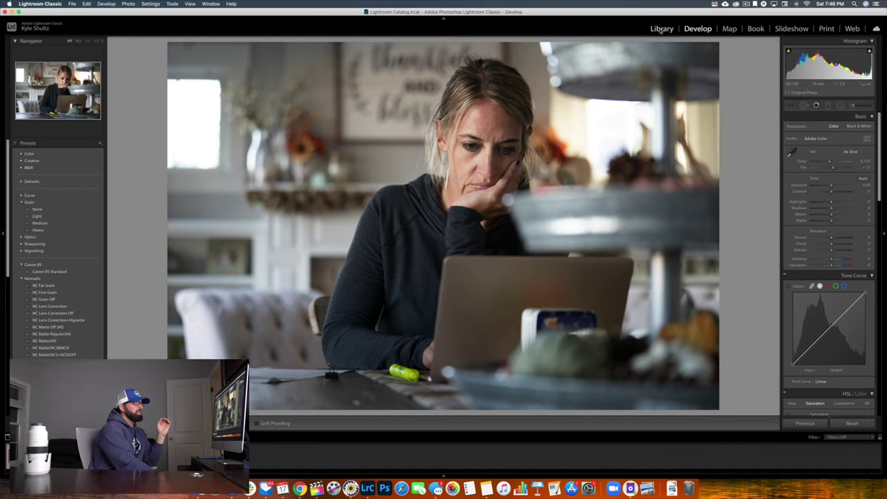
click(662, 30)
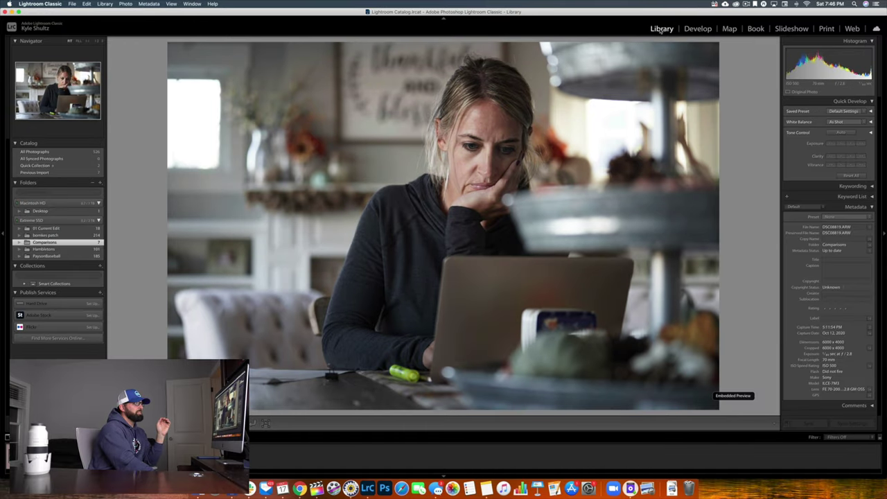
click(700, 29)
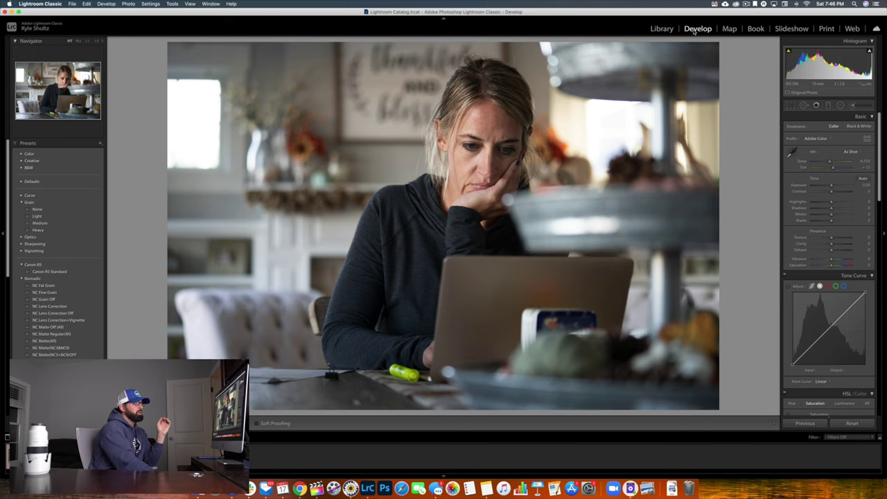
click(662, 29)
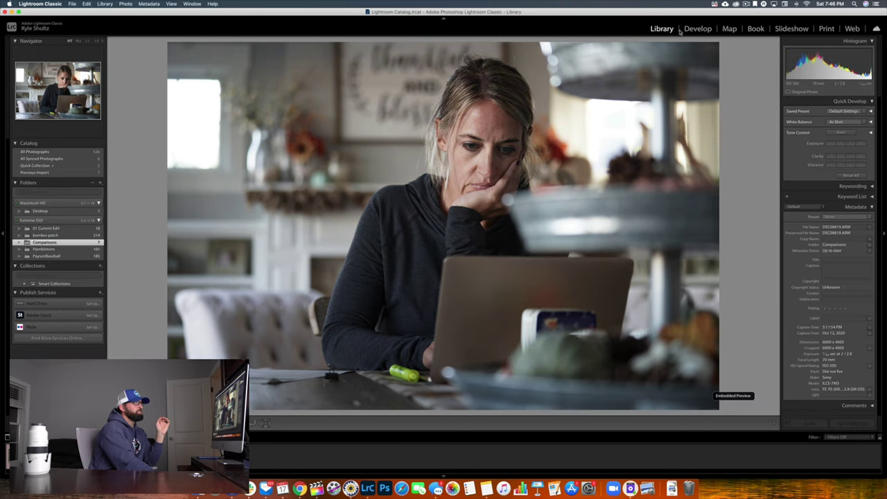
click(688, 31)
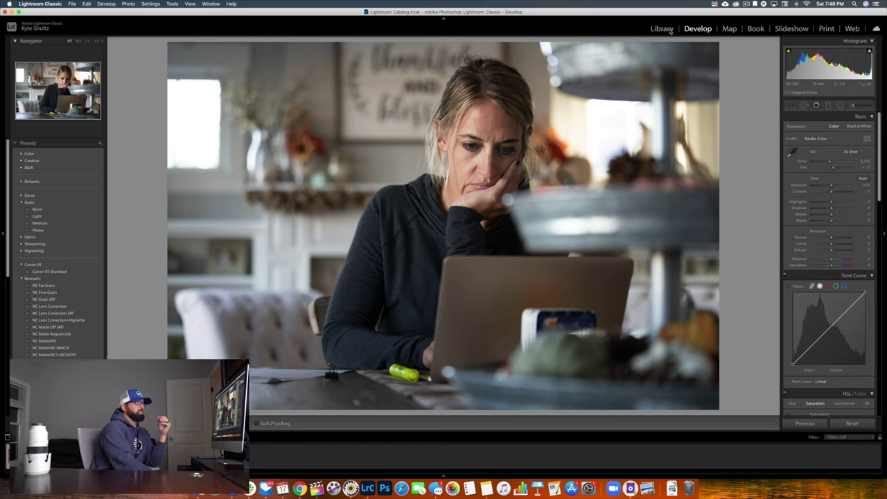
click(676, 29)
click(688, 30)
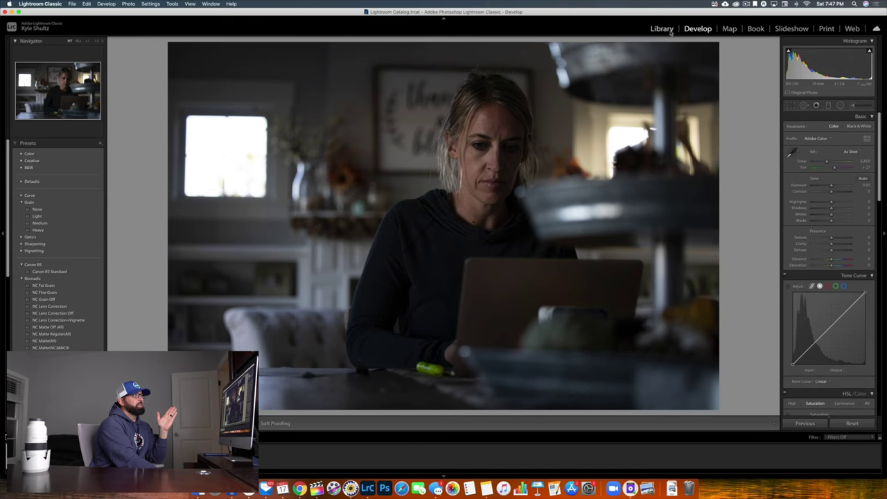
Try +0.90 exposure on 340A5629.CR3 in Develop, undo it, and return to its Library preview.
click(661, 28)
click(694, 29)
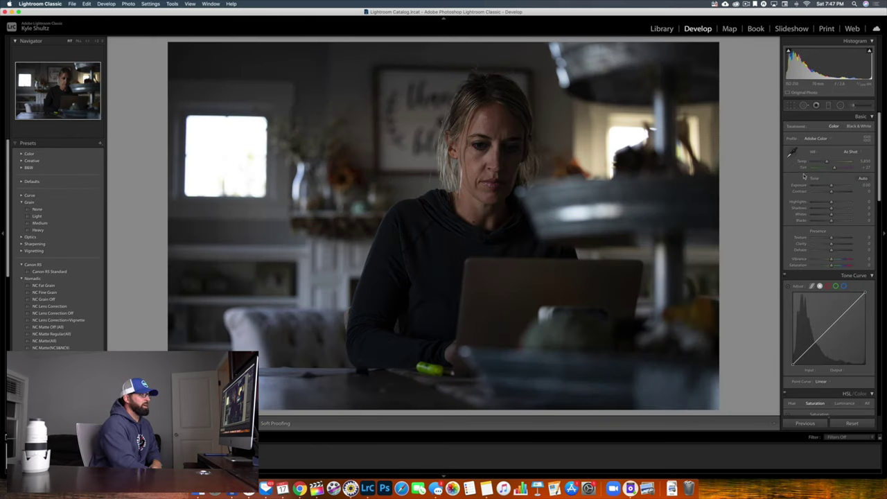
drag(831, 185, 835, 187)
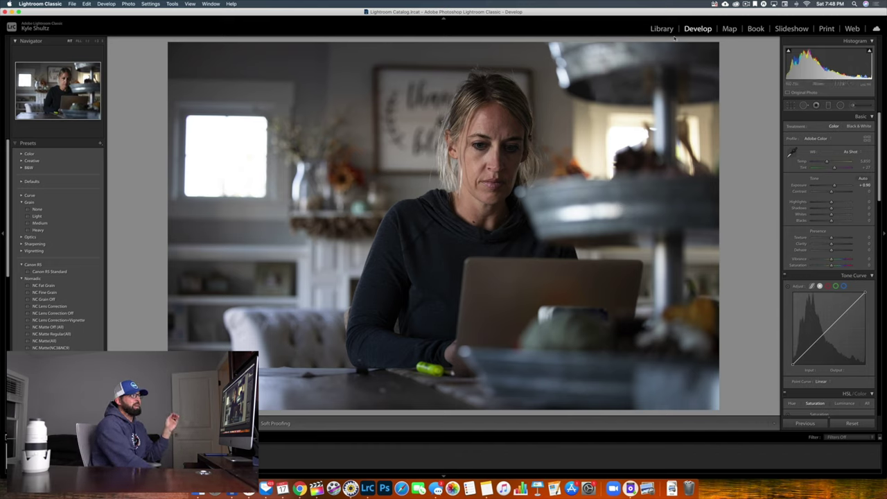
key(cmd+z)
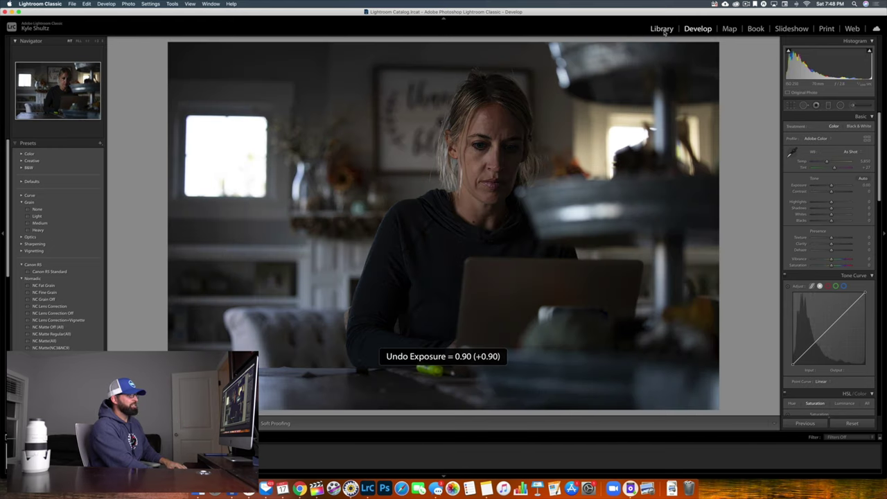
click(662, 29)
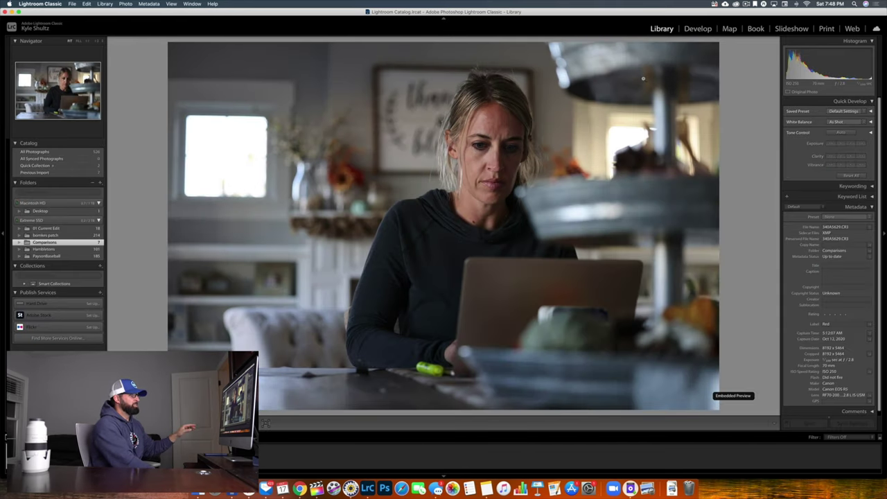
Raise Exposure to +1.95 and compare the brightened edit with the embedded preview.
click(696, 30)
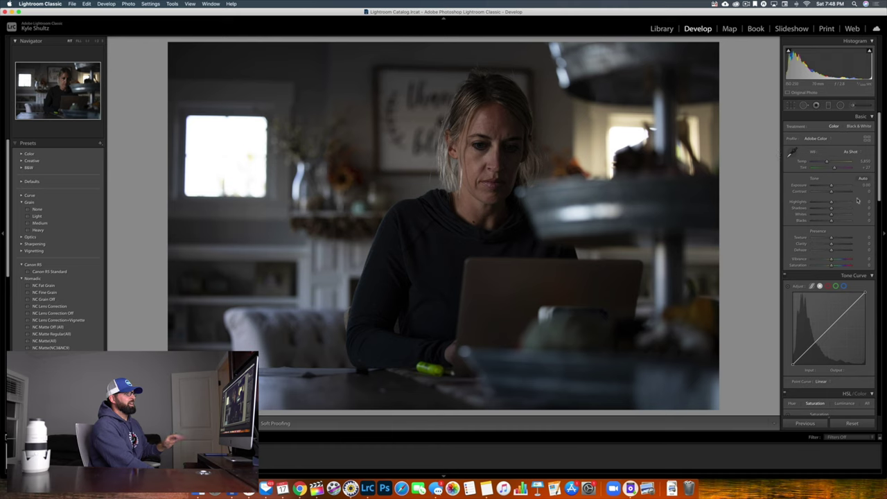
click(838, 186)
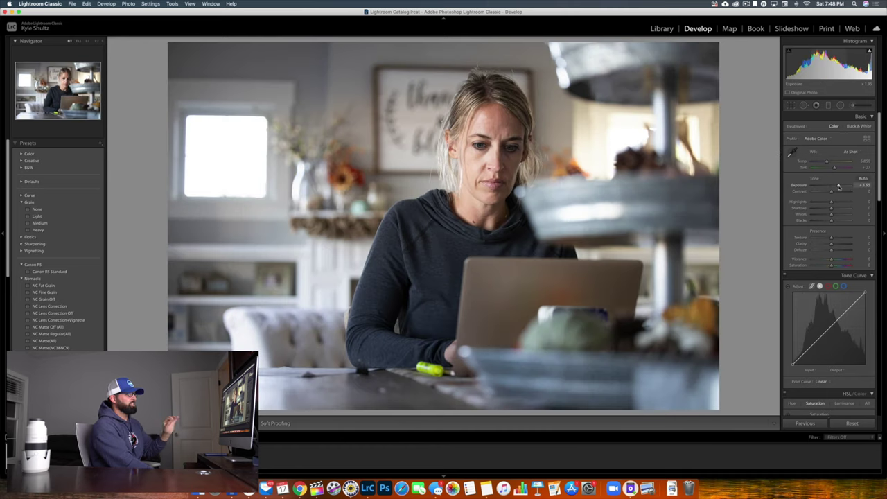
click(664, 30)
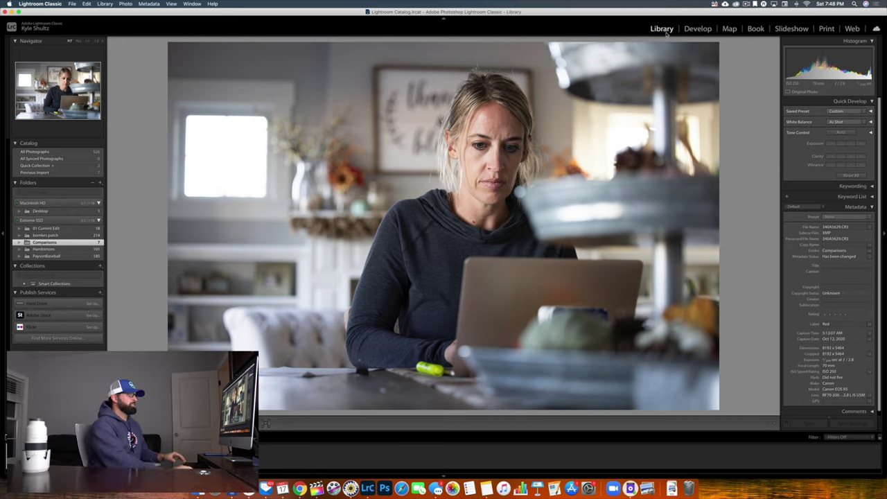
click(688, 31)
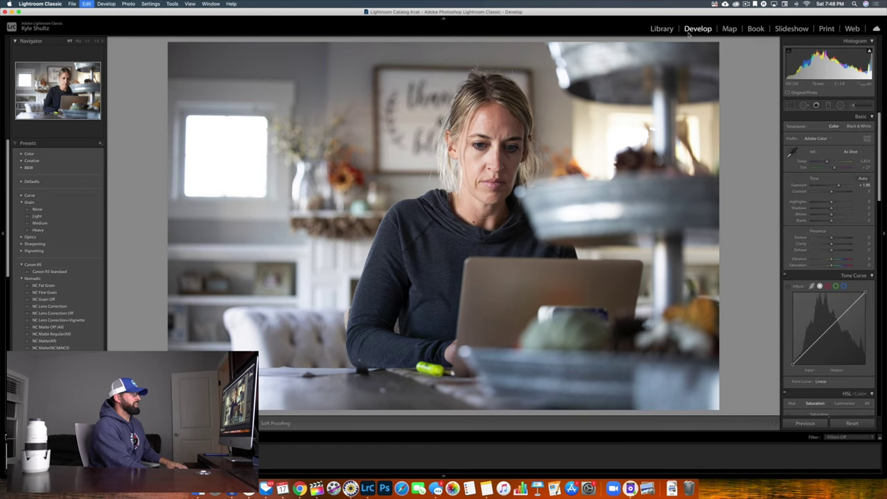
key(e)
Compare once more, undo the +1.95 exposure, and open the bomkes patch folder.
click(692, 30)
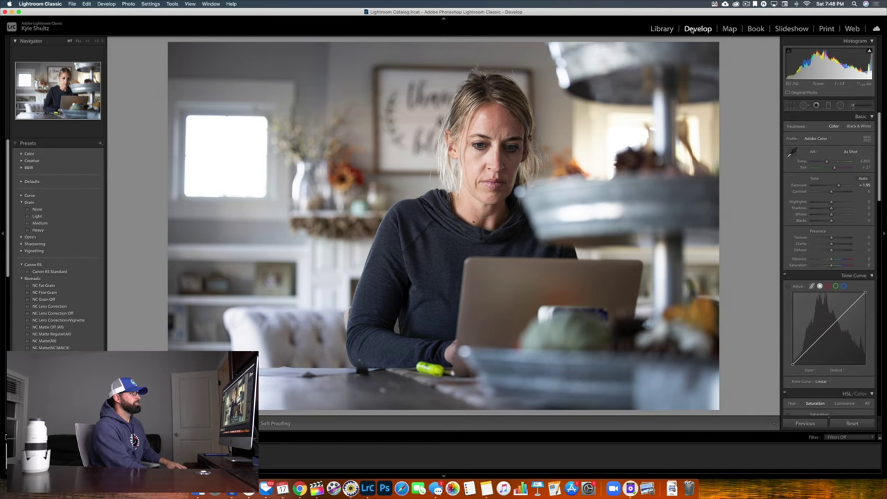
key(e)
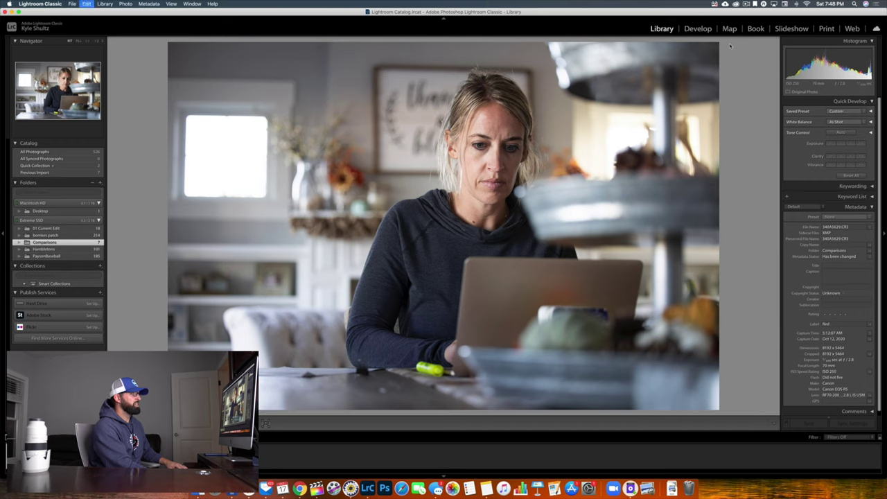
click(701, 31)
key(cmd+z)
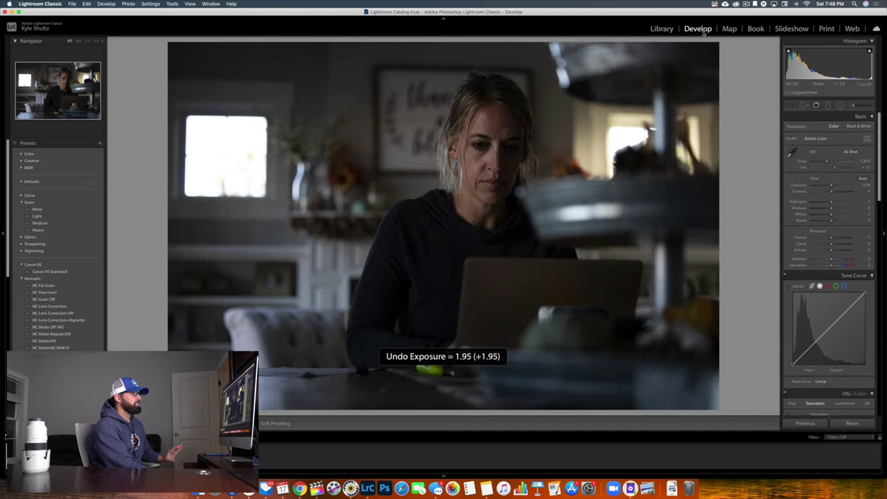
click(664, 29)
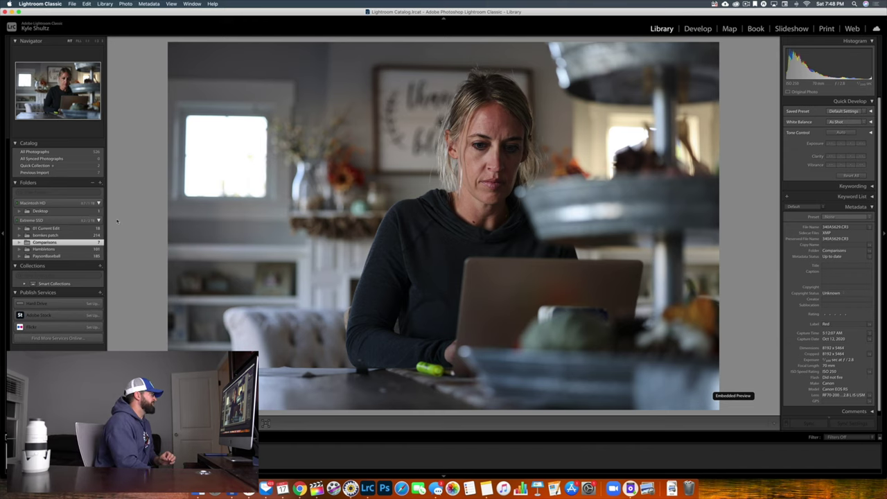
click(73, 235)
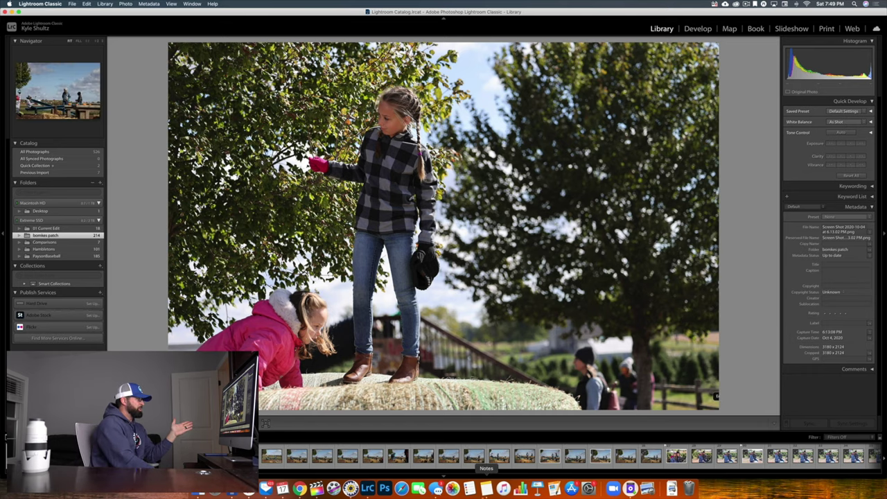
Advance to the hay-bale Canon raw 340A6099.CR3 and open it in Develop.
key(Right)
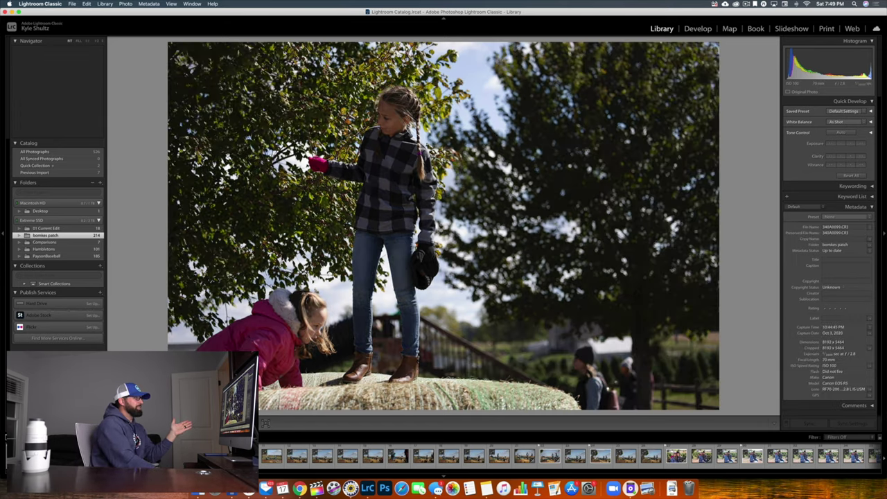
click(698, 29)
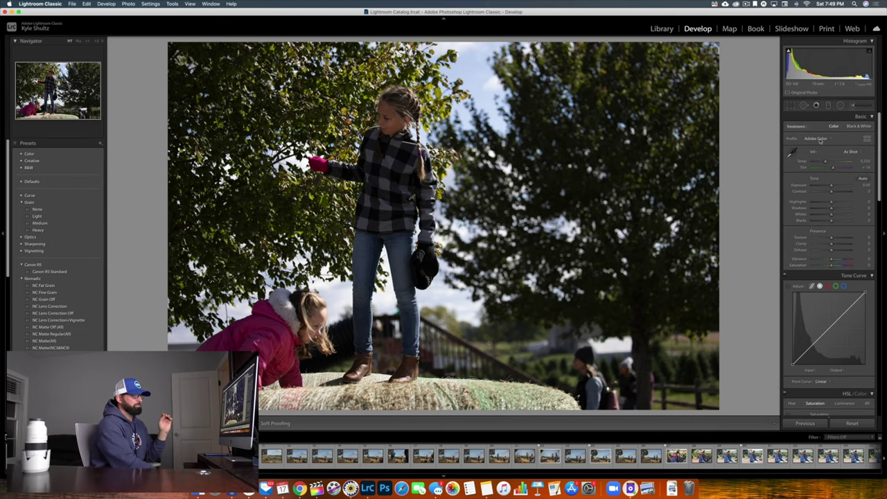
Set the hay-bale raw's profile to CF Standard V3, briefly comparing it with Adobe Color.
click(817, 141)
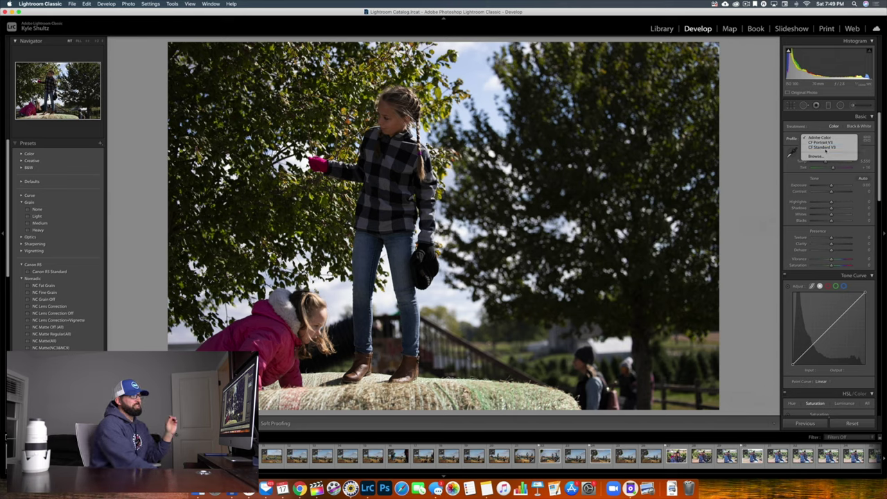
click(823, 148)
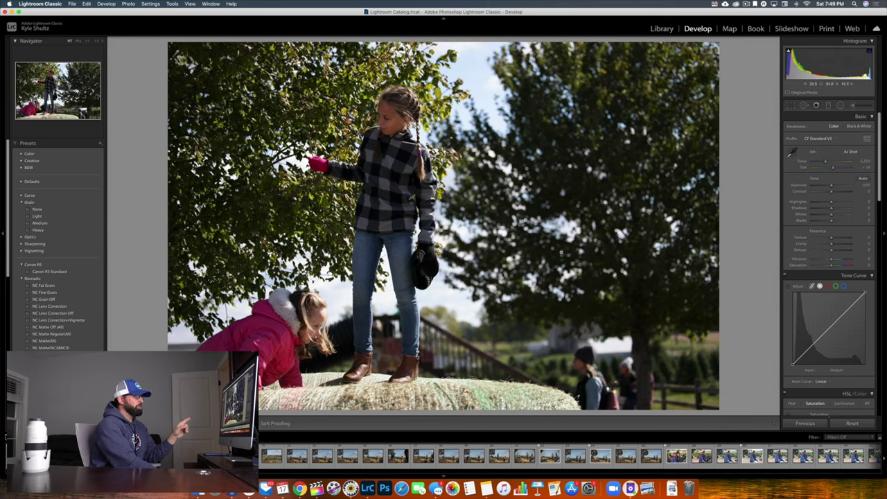
click(820, 138)
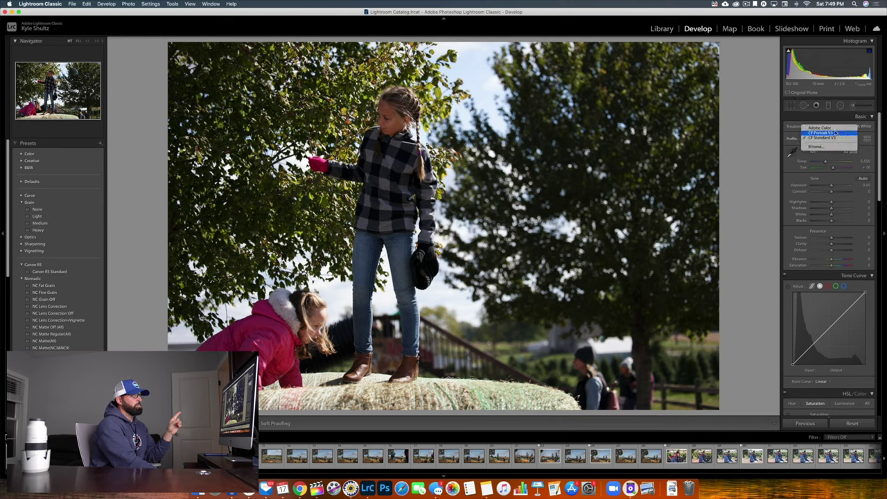
click(834, 129)
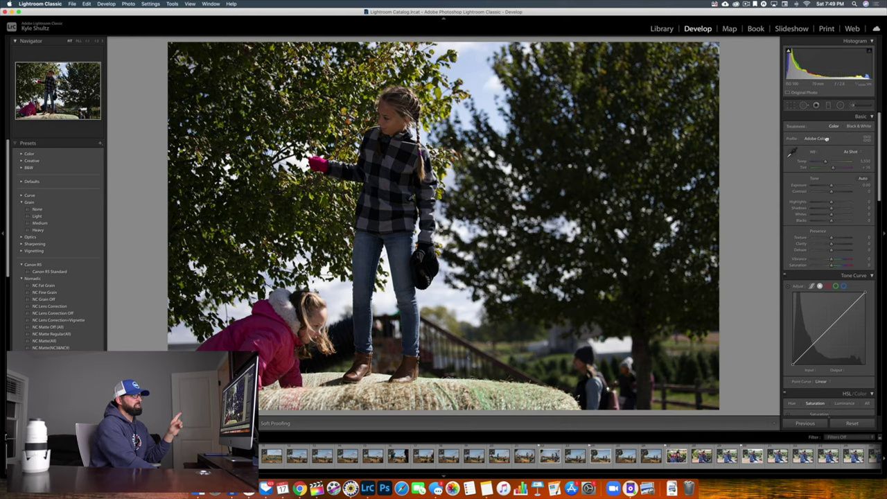
click(826, 139)
click(826, 149)
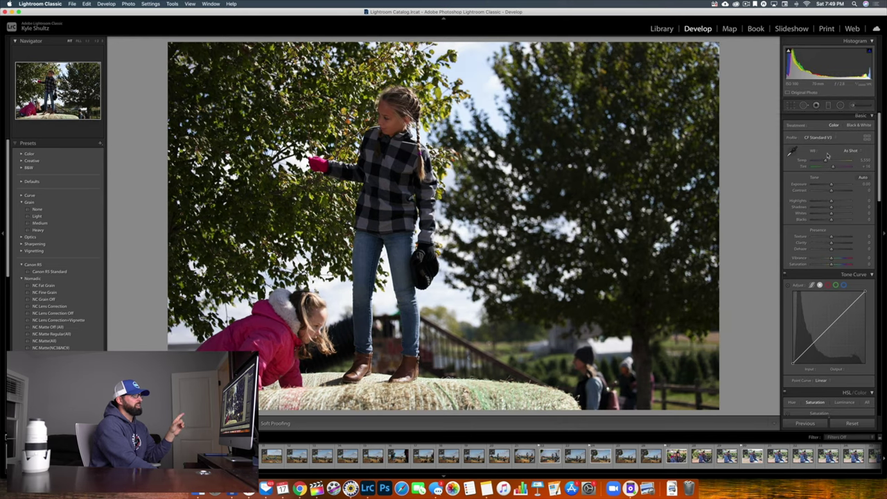
Raise Exposure to +0.40, then reset the Basic panel settings to defaults.
drag(831, 185, 833, 186)
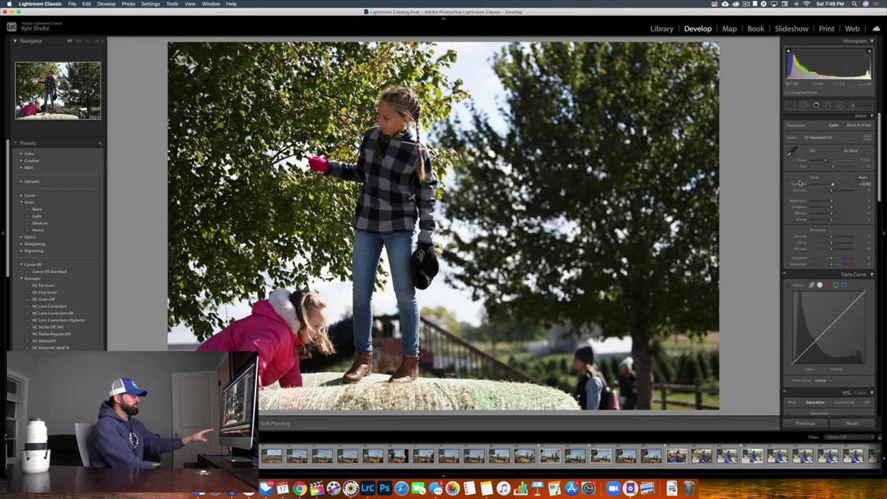
key(super+shift+r)
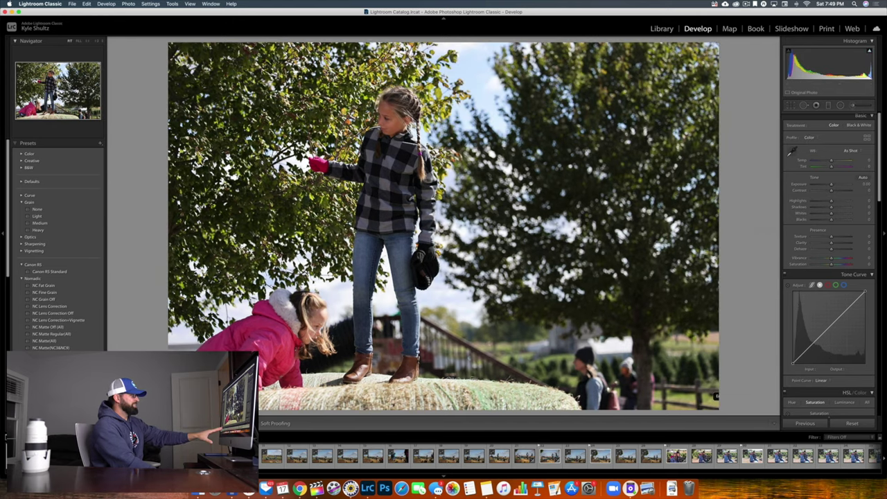
key(super+z)
key(super+shift+r)
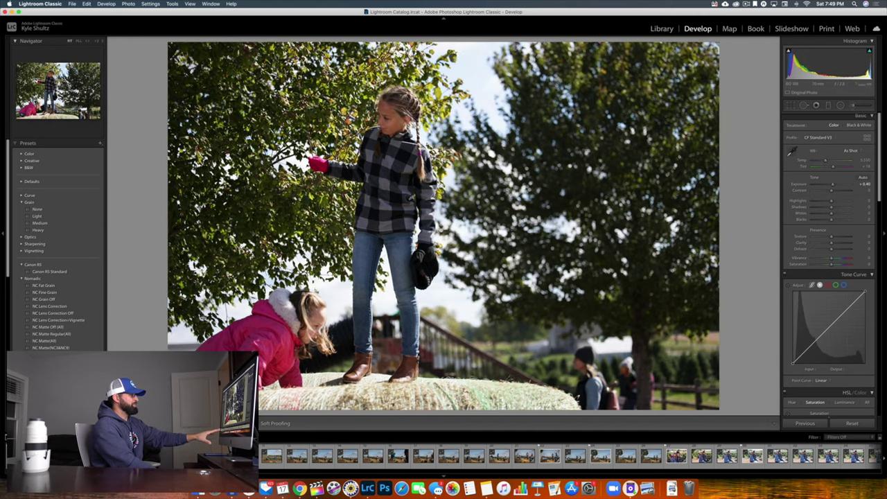